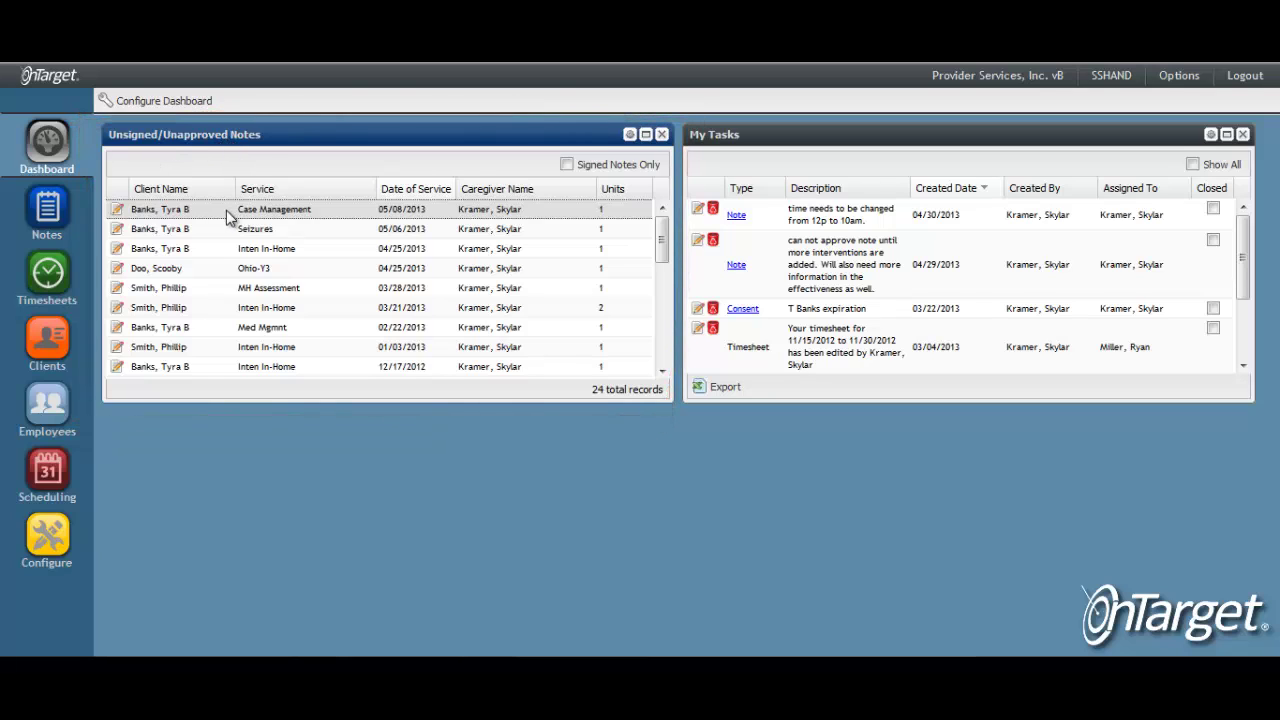
- Open the 05/08/2013 Case Management note from the clinical notes search
{"action": "left_click", "coordinate": [68, 228]}
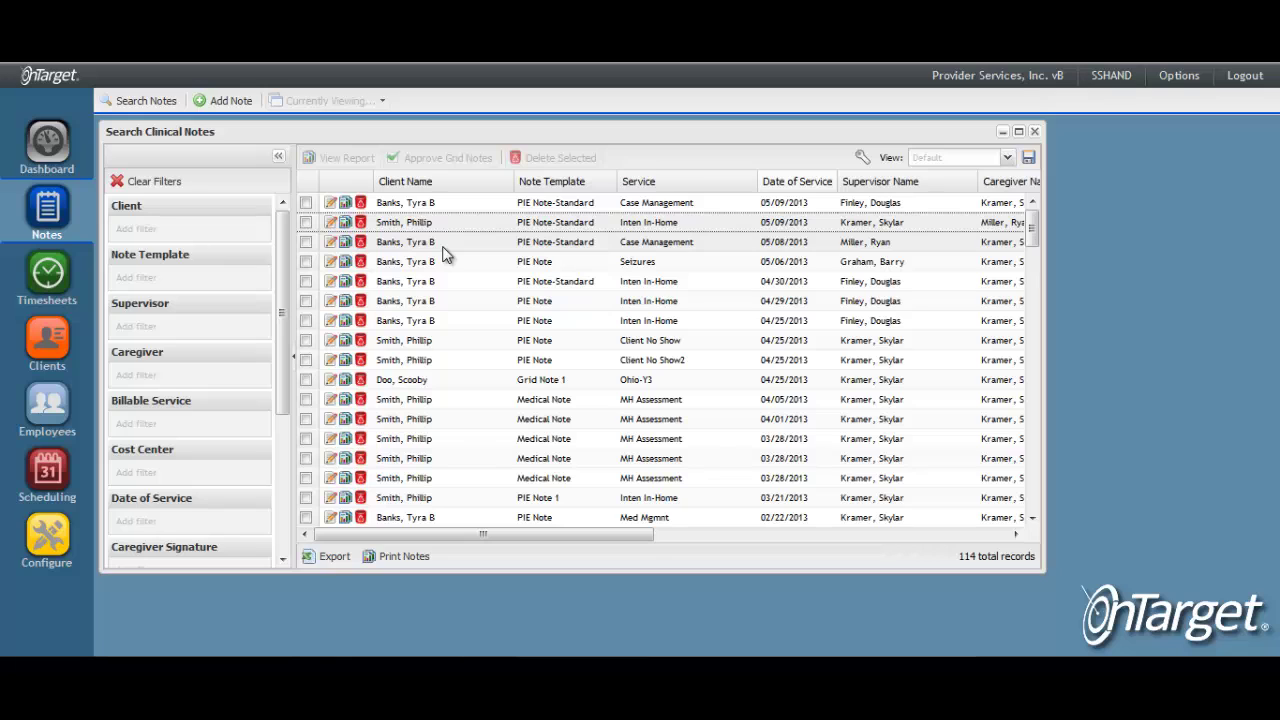
{"action": "left_click", "coordinate": [445, 251]}
{"action": "double_click", "coordinate": [445, 253]}
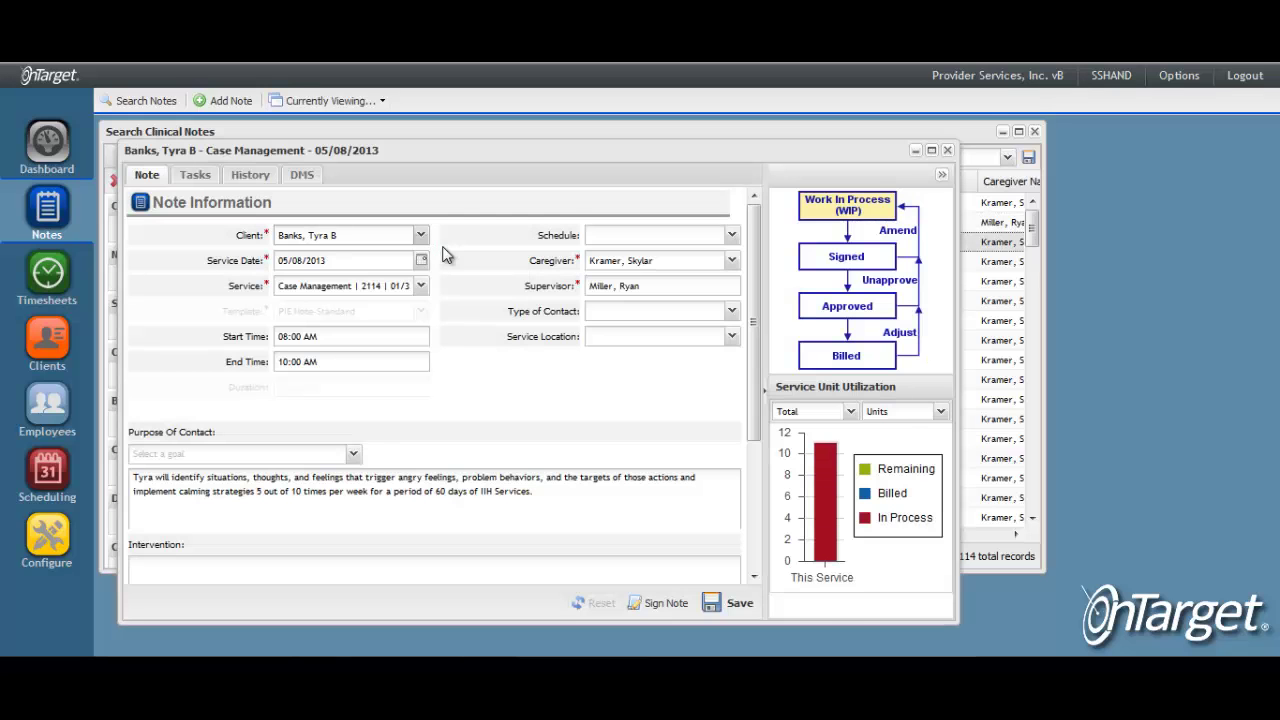
- Set the note's Type of Contact to Indirect and Service Location to In Community, and save and close the note
{"action": "left_click", "coordinate": [712, 312]}
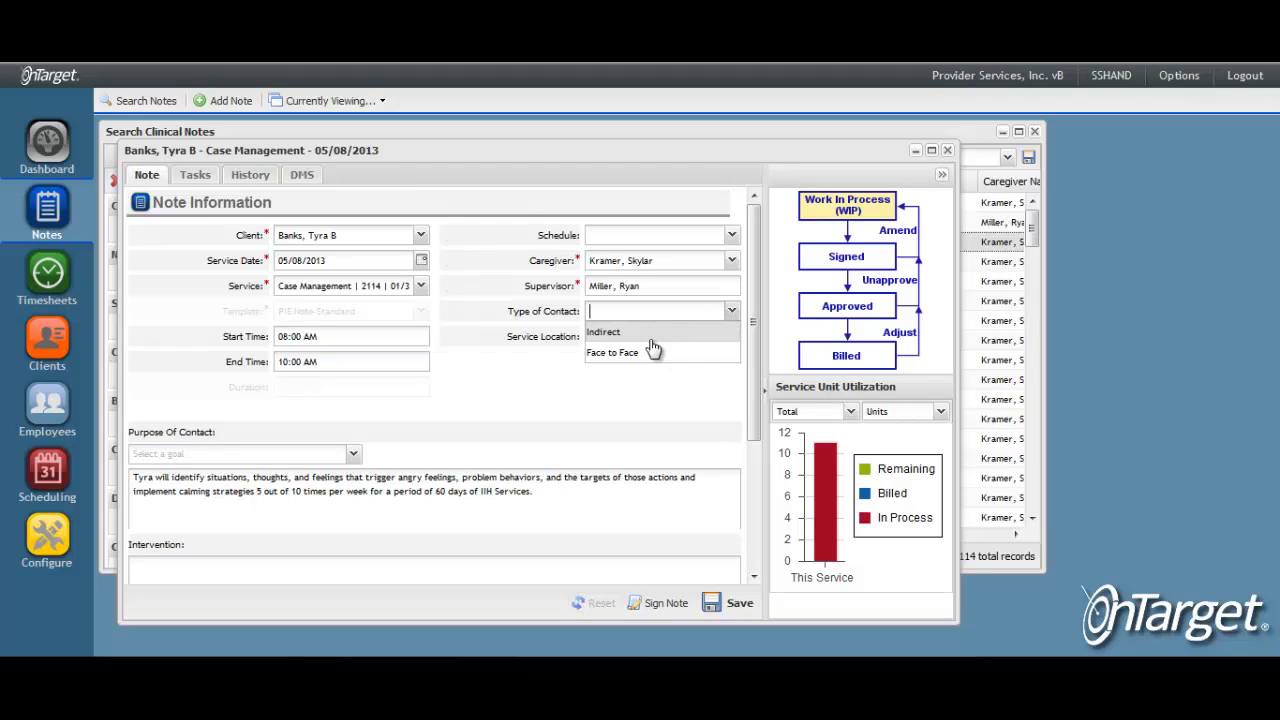
{"action": "left_click", "coordinate": [650, 340]}
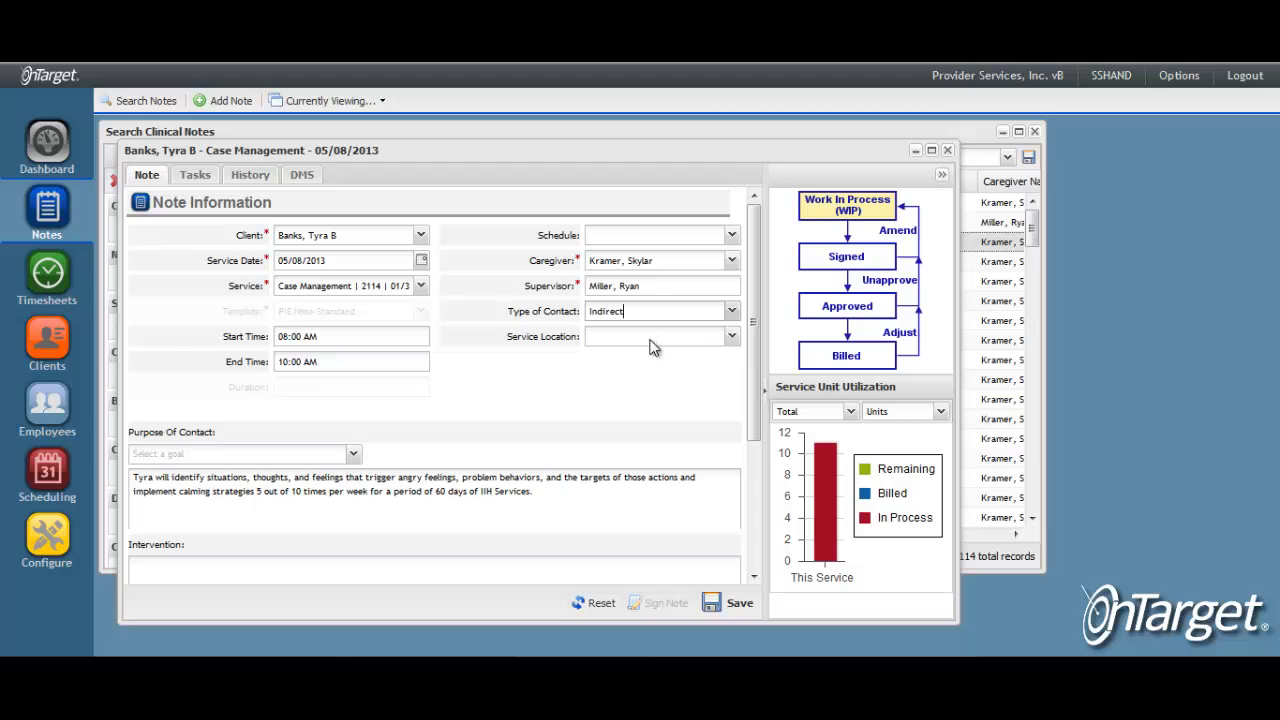
{"action": "left_click", "coordinate": [731, 340]}
{"action": "left_click", "coordinate": [697, 374]}
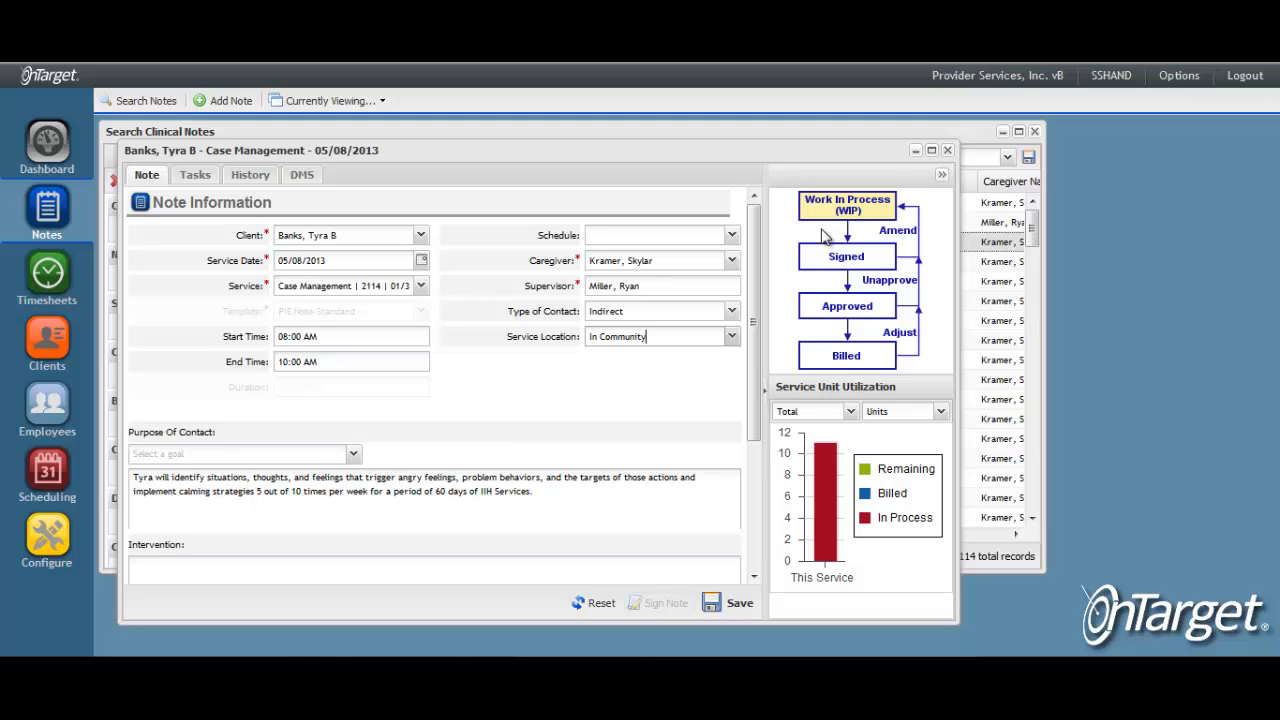
{"action": "left_click", "coordinate": [722, 603]}
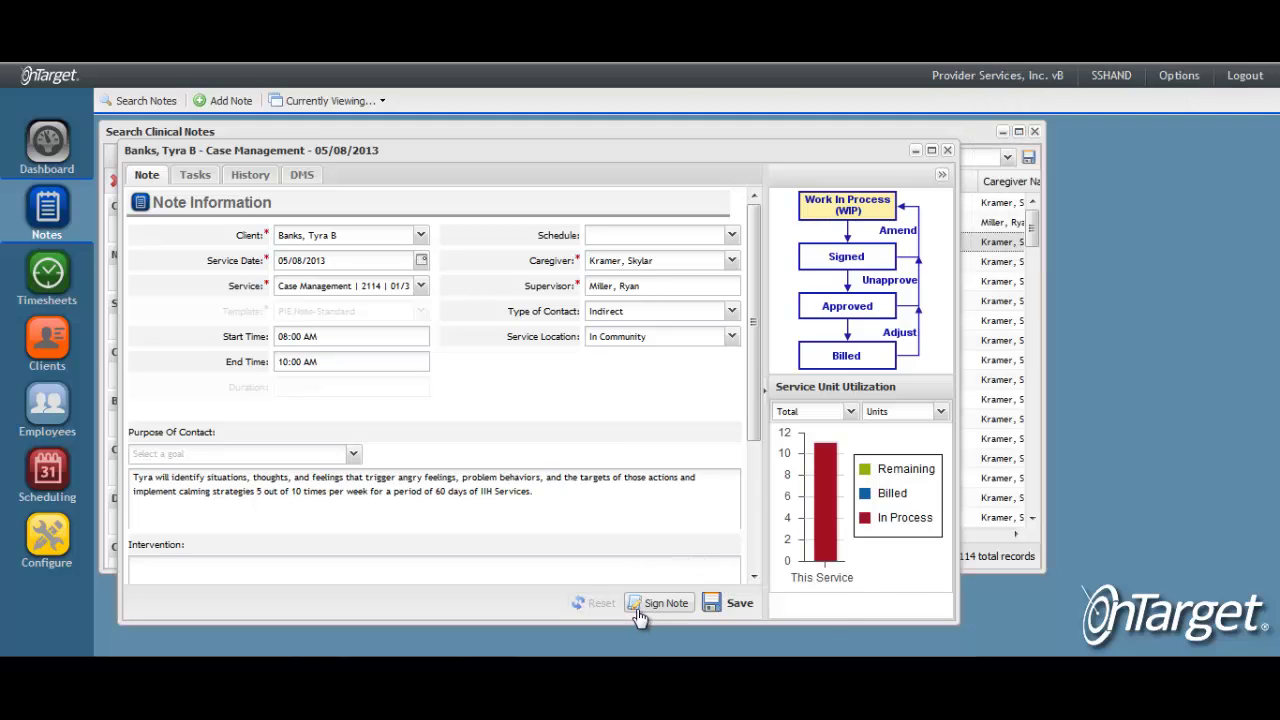
{"action": "left_click", "coordinate": [946, 152]}
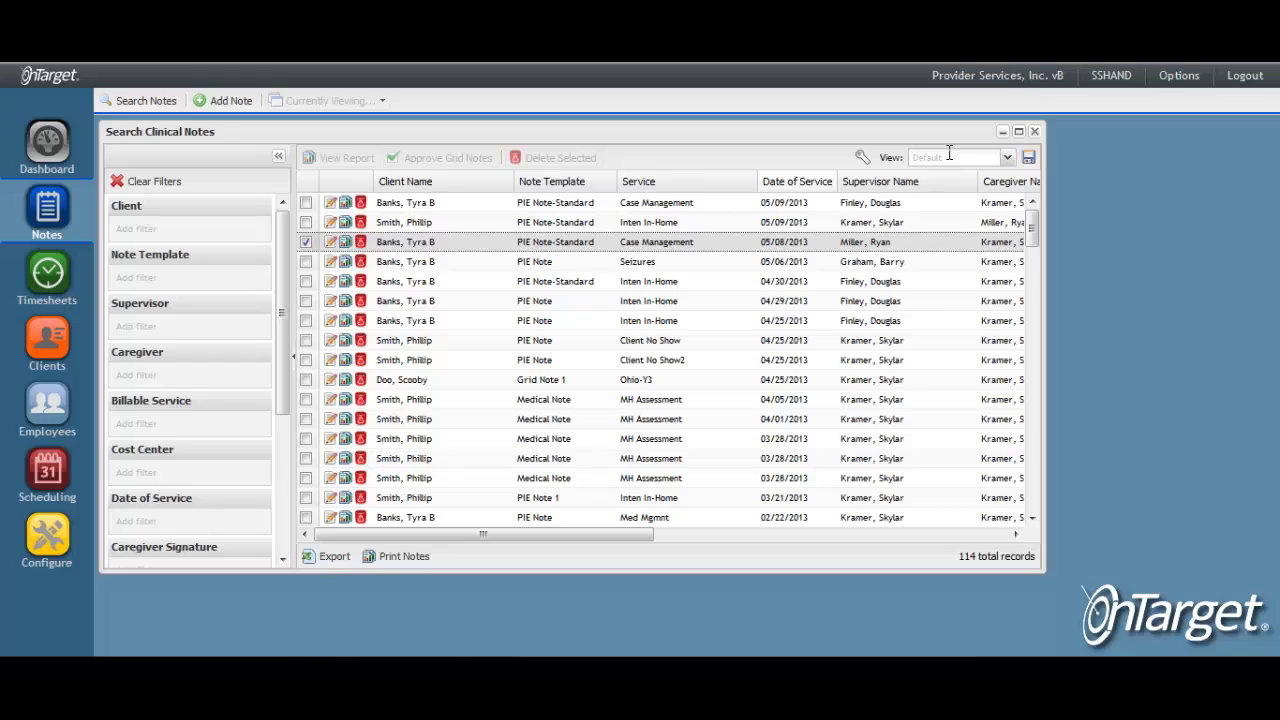
- Open the signed 05/09/2013 Case Management note and unsign it, entering the digital signature password to attest
{"action": "left_click", "coordinate": [776, 207]}
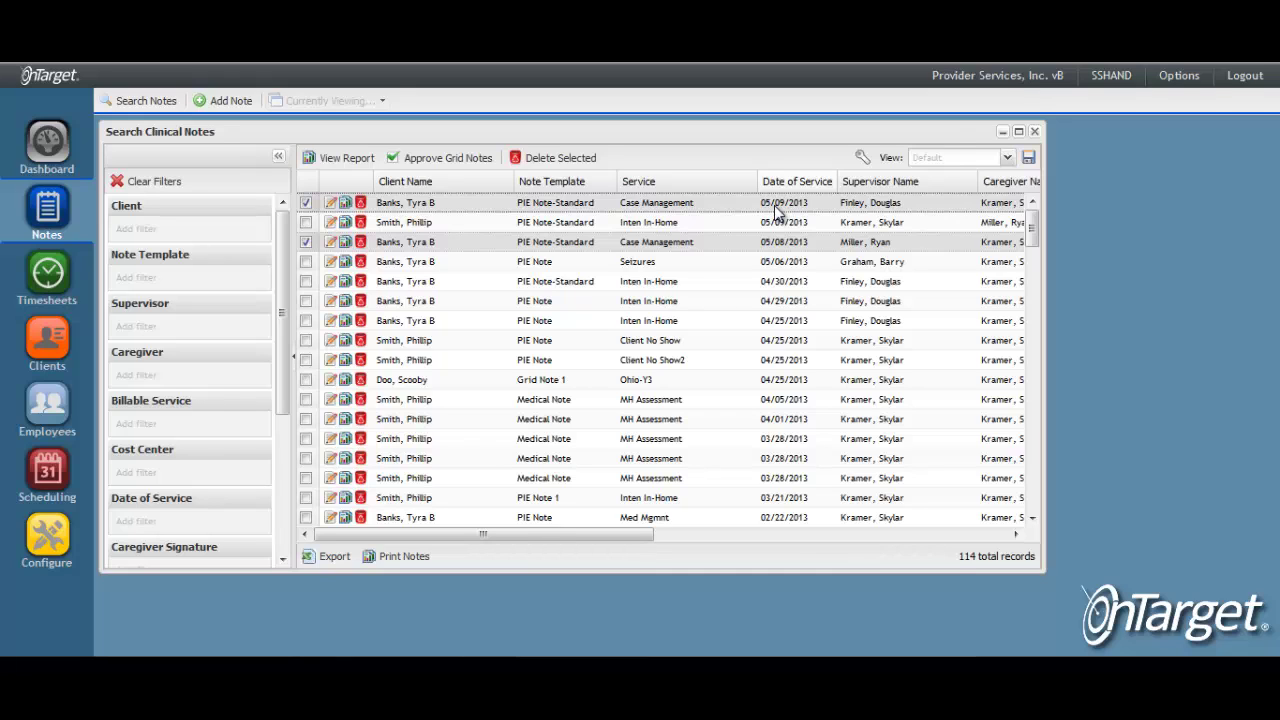
{"action": "double_click", "coordinate": [776, 208]}
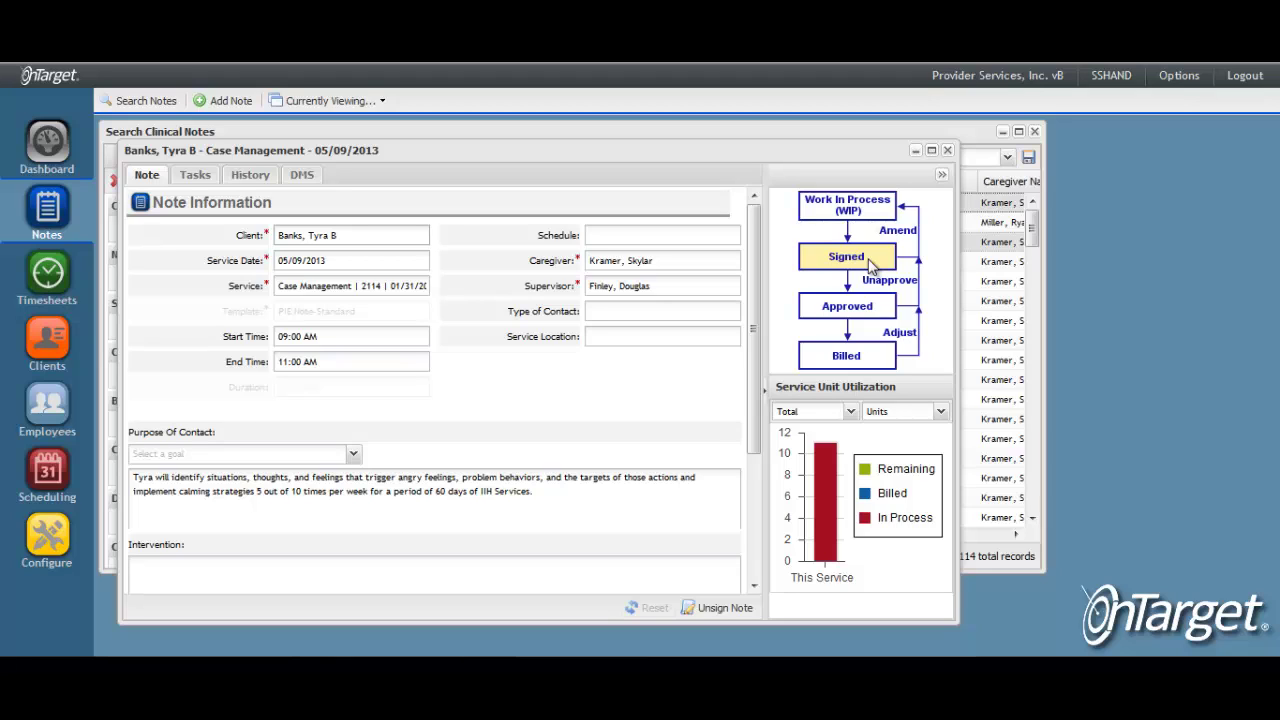
{"action": "left_click", "coordinate": [716, 612]}
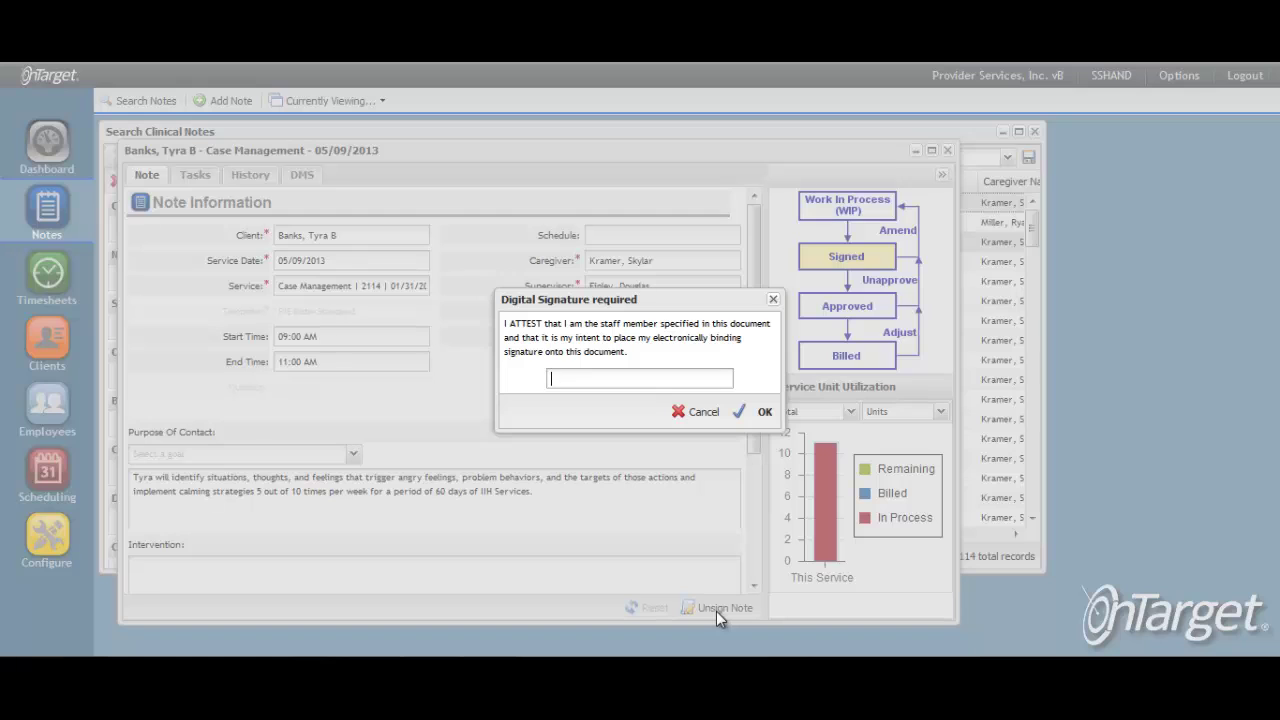
{"action": "type", "text": "•••••••••••"}
{"action": "left_click", "coordinate": [764, 413]}
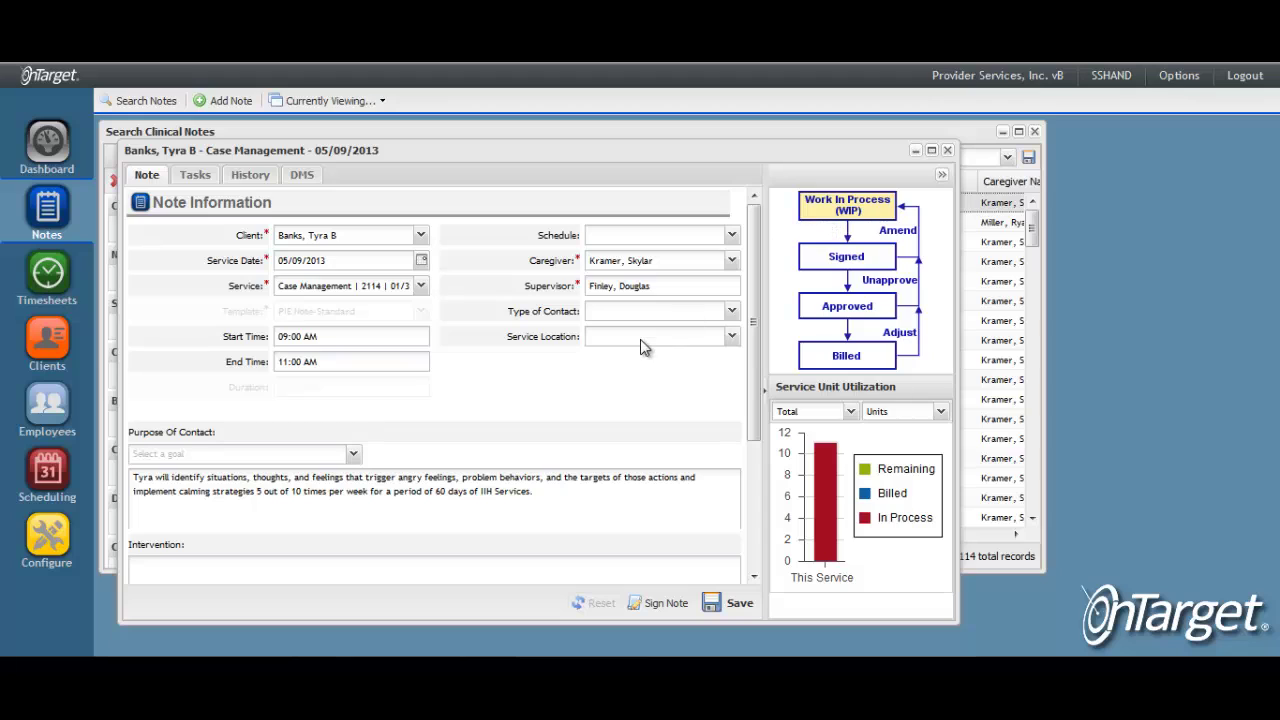
- Set the unsigned 05/09/2013 note's Type of Contact to Indirect and close the note
{"action": "left_click", "coordinate": [731, 311]}
{"action": "left_click", "coordinate": [671, 333]}
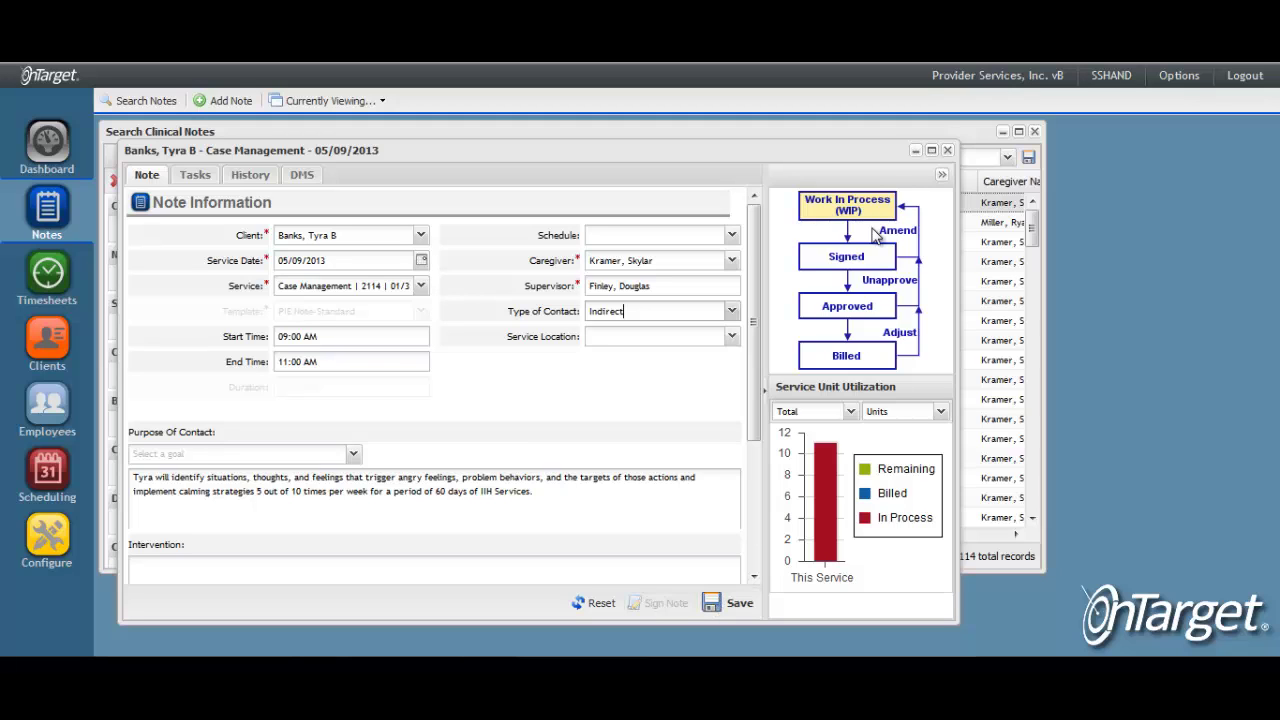
{"action": "left_click", "coordinate": [947, 151]}
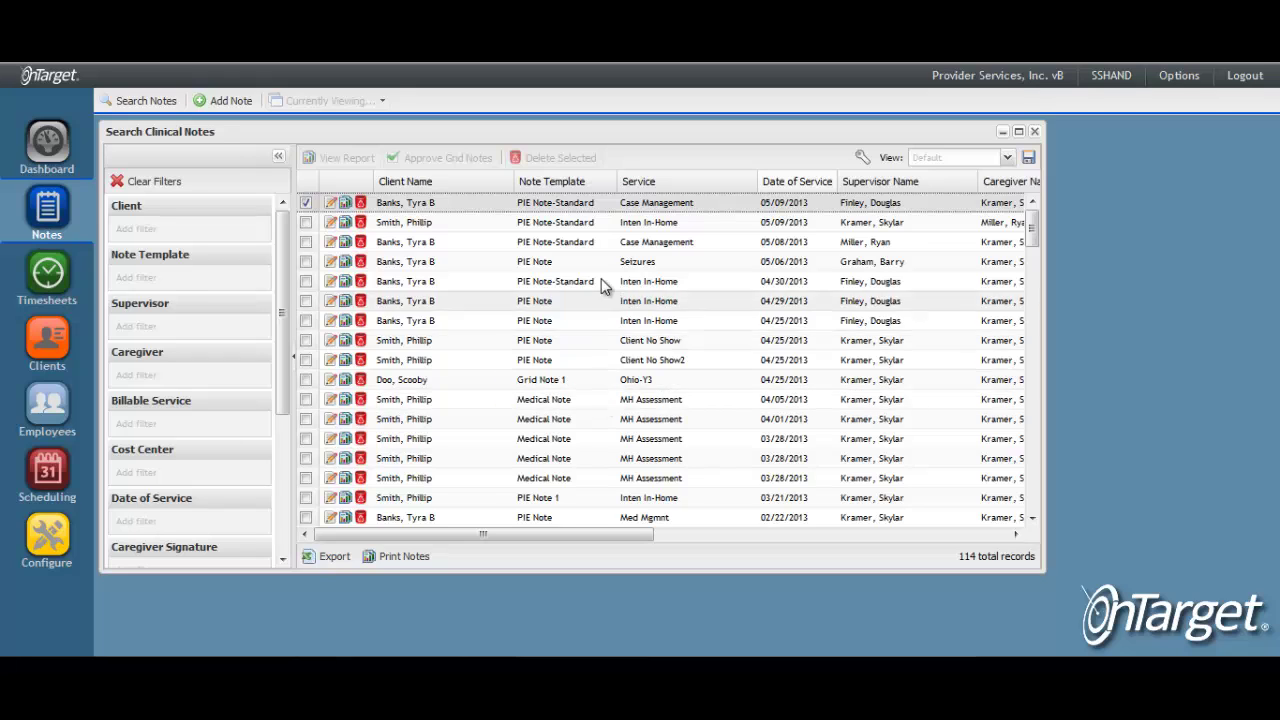
- Open the approved 05/09/2013 Inten In-Home note and show its tasks
{"action": "left_click", "coordinate": [576, 228]}
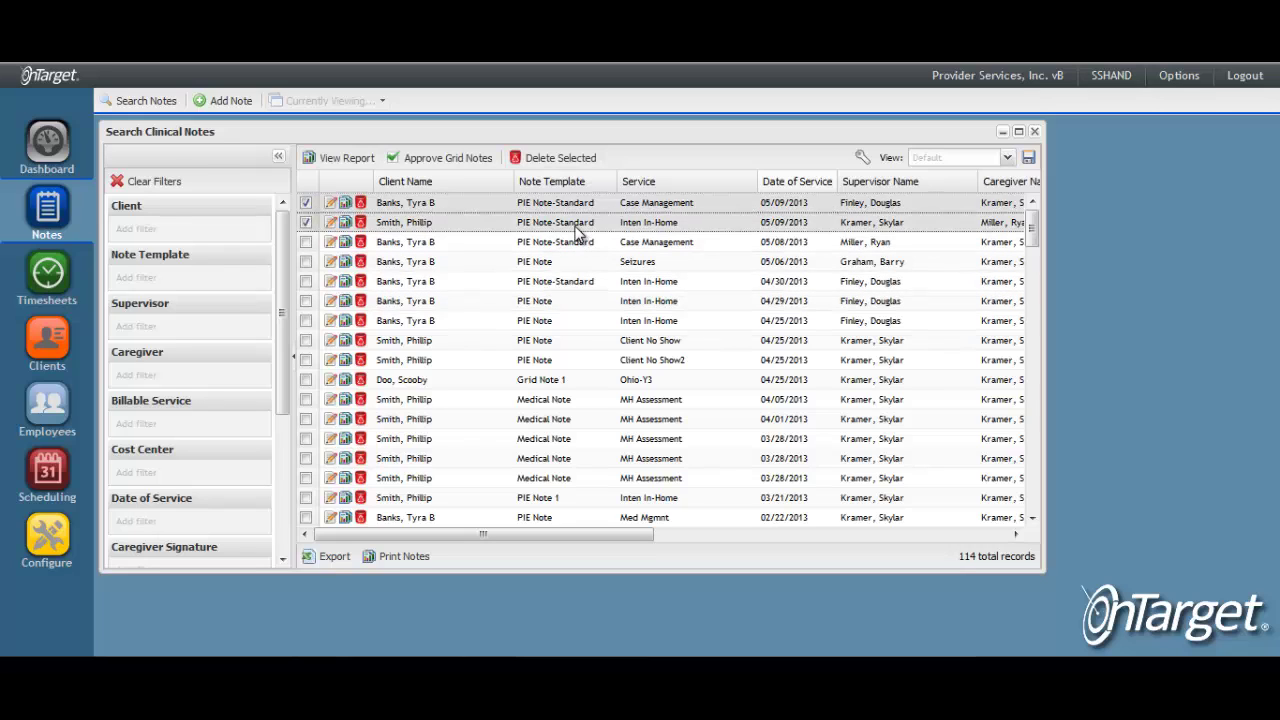
{"action": "double_click", "coordinate": [576, 228]}
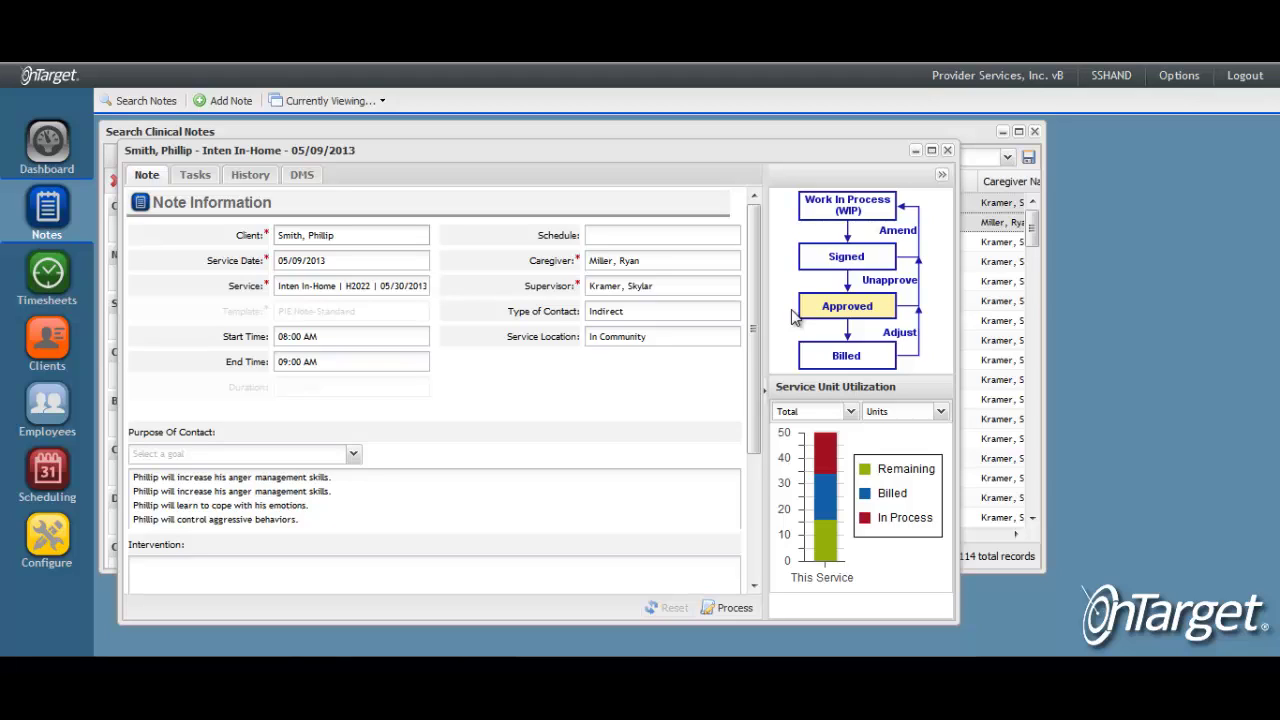
{"action": "left_click", "coordinate": [207, 180]}
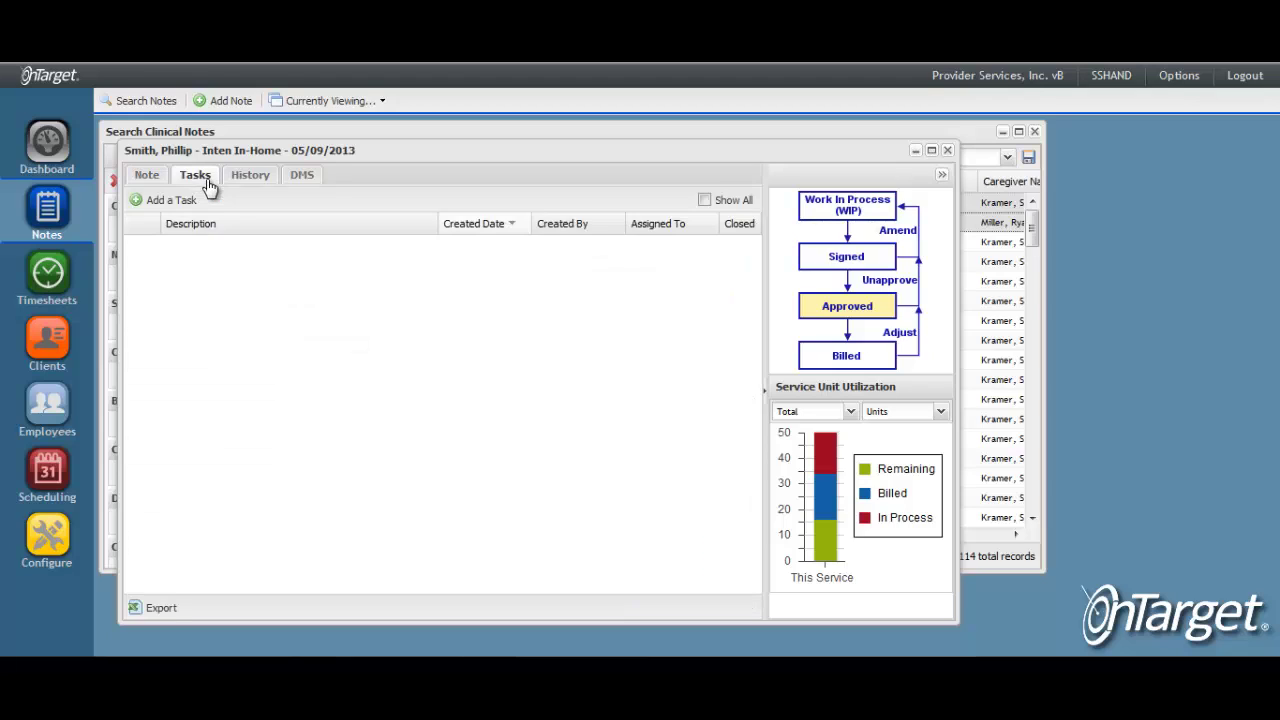
- Add and save a task assigned to the note's caregiver with the description "Note needs to be unapproved so that I can make edits."
{"action": "left_click", "coordinate": [178, 200]}
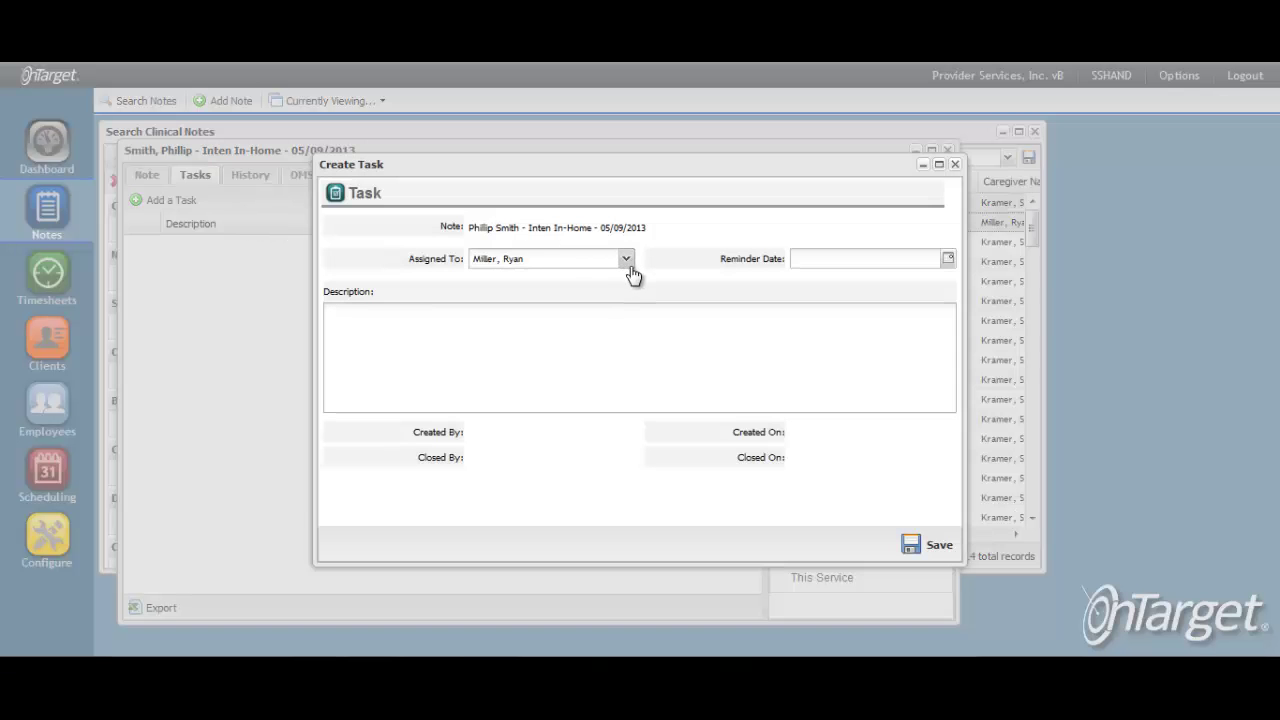
{"action": "left_click", "coordinate": [629, 268]}
{"action": "left_click", "coordinate": [397, 360]}
{"action": "type", "text": "Note needs t"}
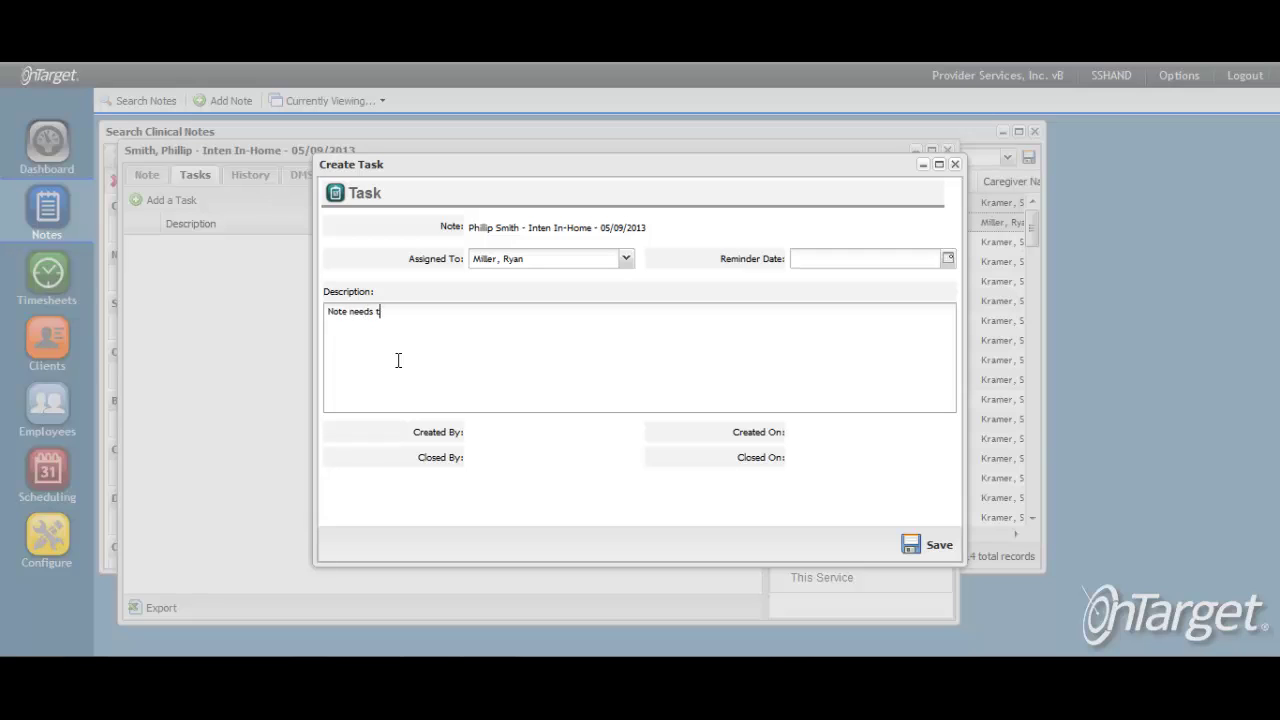
{"action": "type", "text": "o be unapproved so that I can make e"}
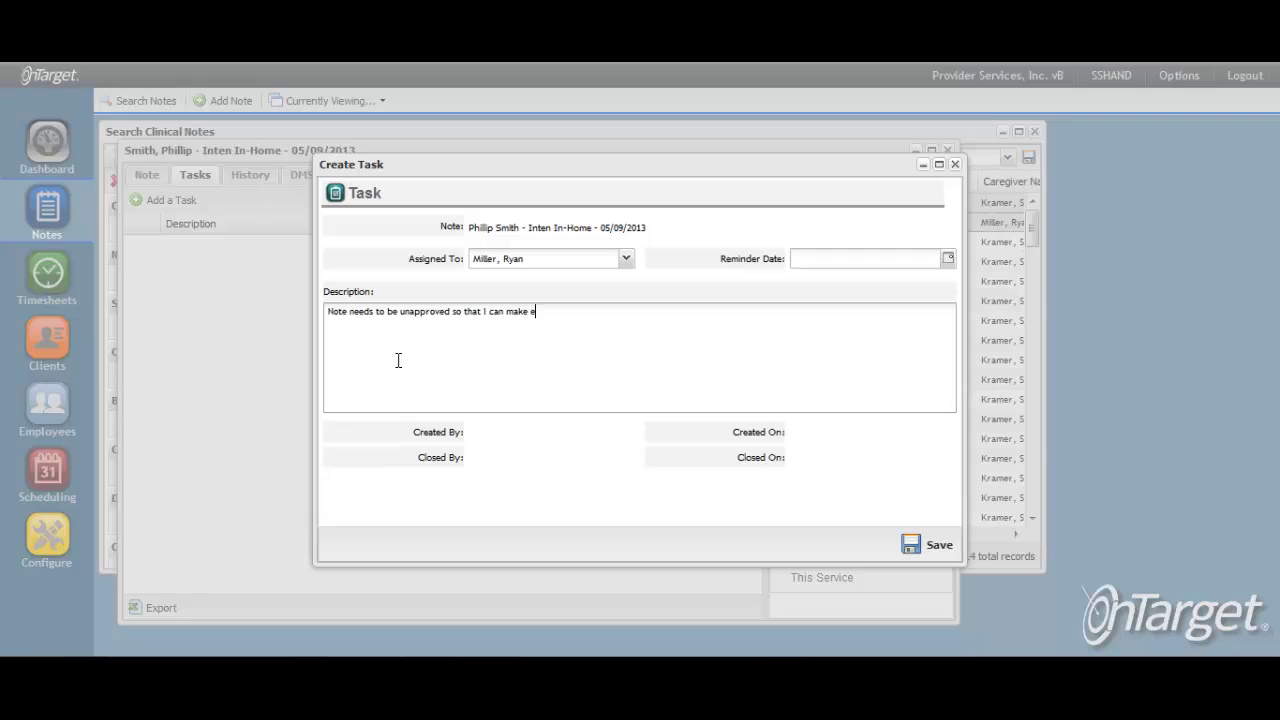
{"action": "type", "text": "dits."}
{"action": "left_click", "coordinate": [919, 540]}
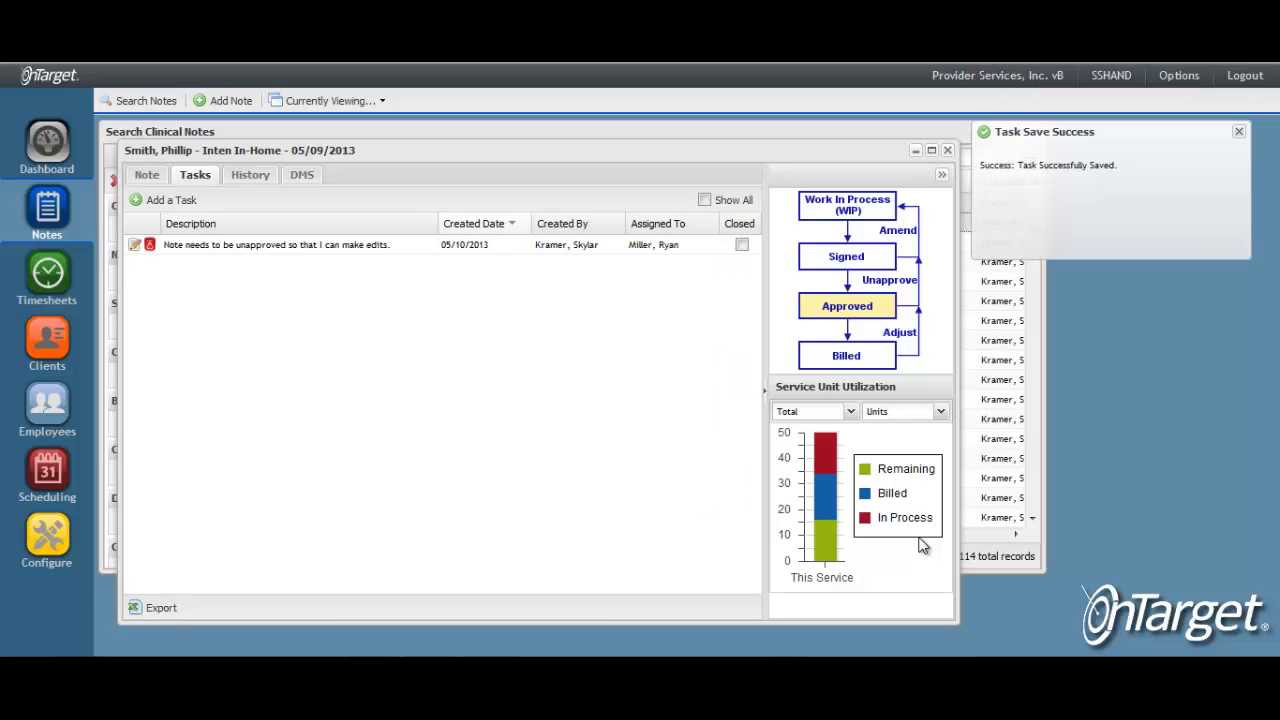
- Process the Inten In-Home note with Approve for Billing cleared, enter the digital signature password, and close the note
{"action": "left_click", "coordinate": [148, 177]}
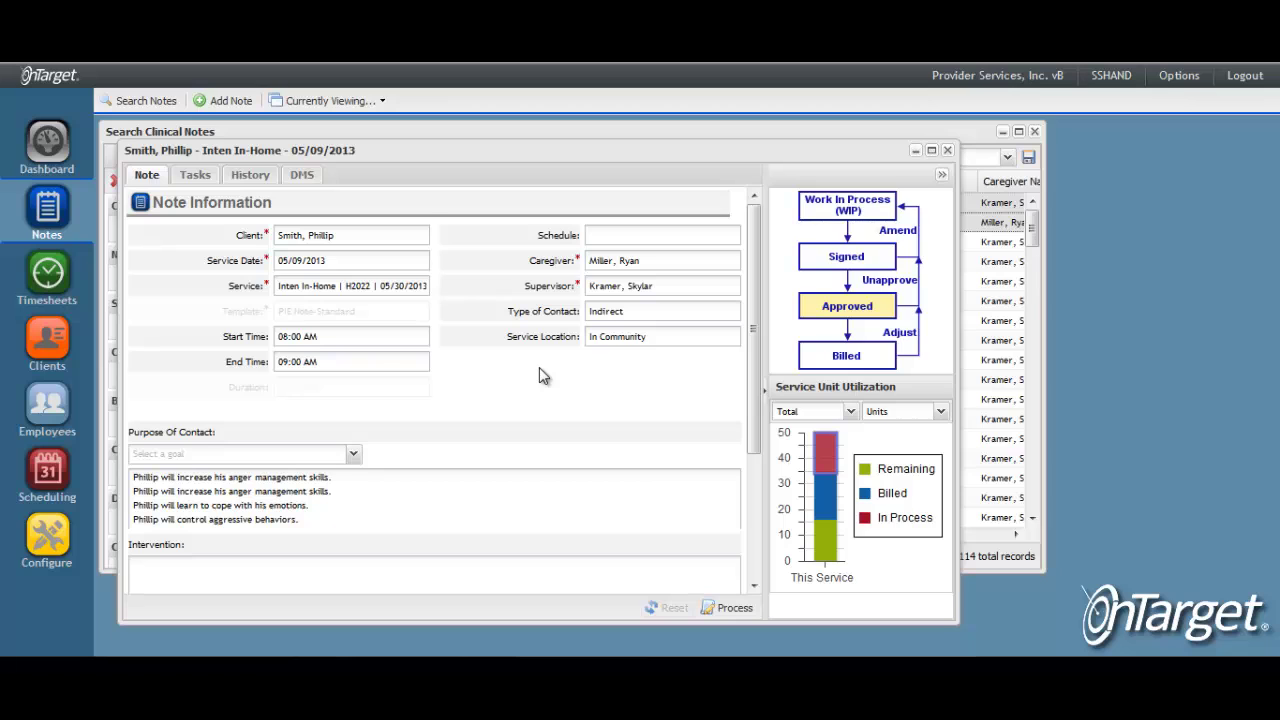
{"action": "left_click", "coordinate": [730, 610]}
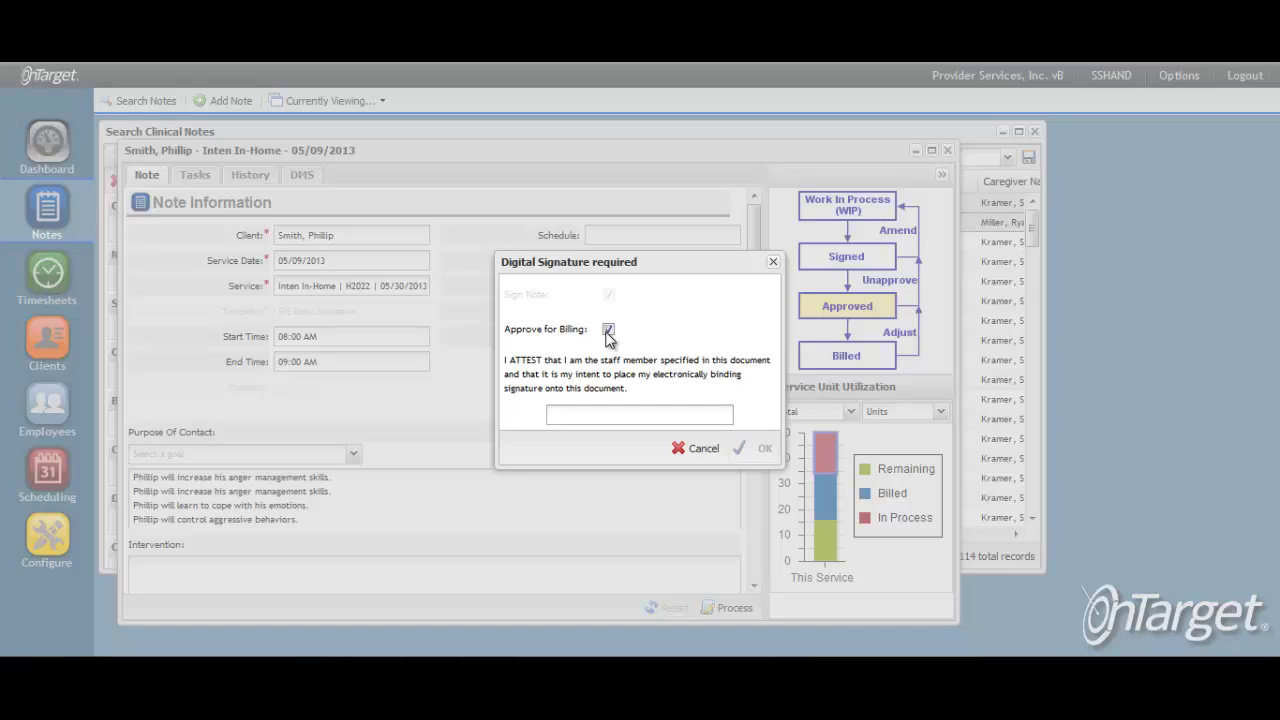
{"action": "left_click", "coordinate": [607, 333]}
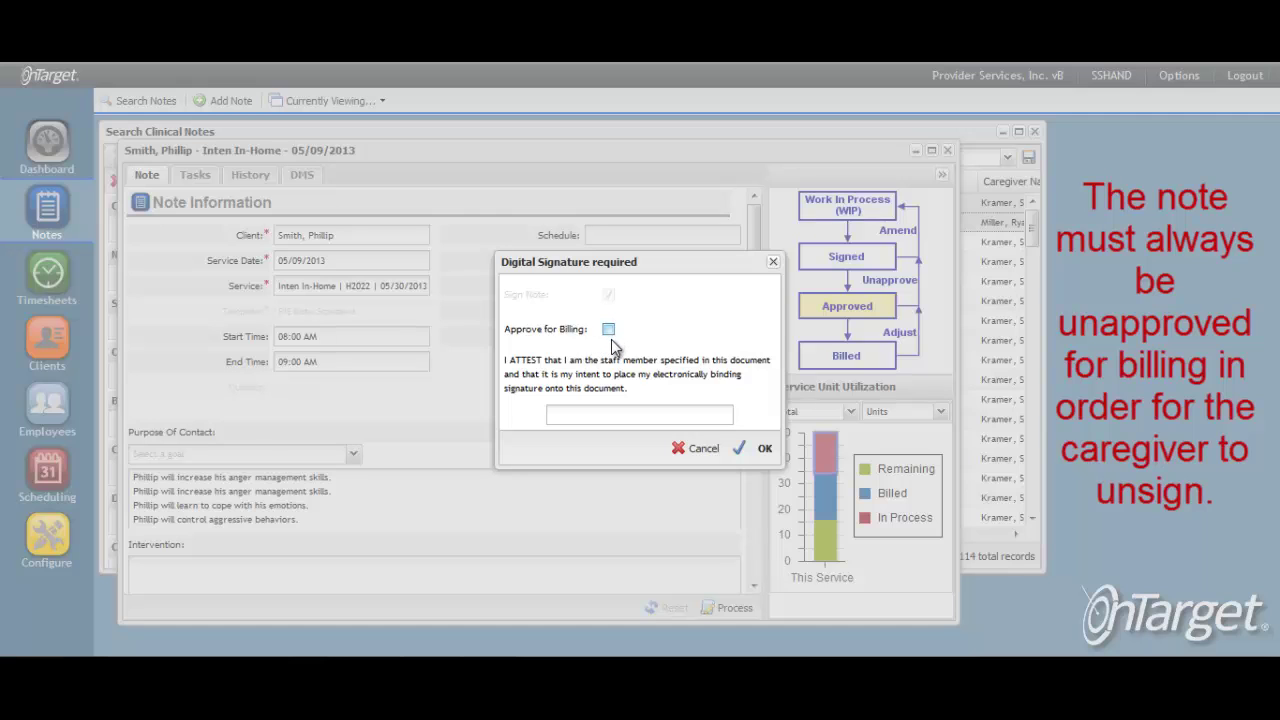
{"action": "left_click", "coordinate": [595, 415]}
{"action": "type", "text": "**********"}
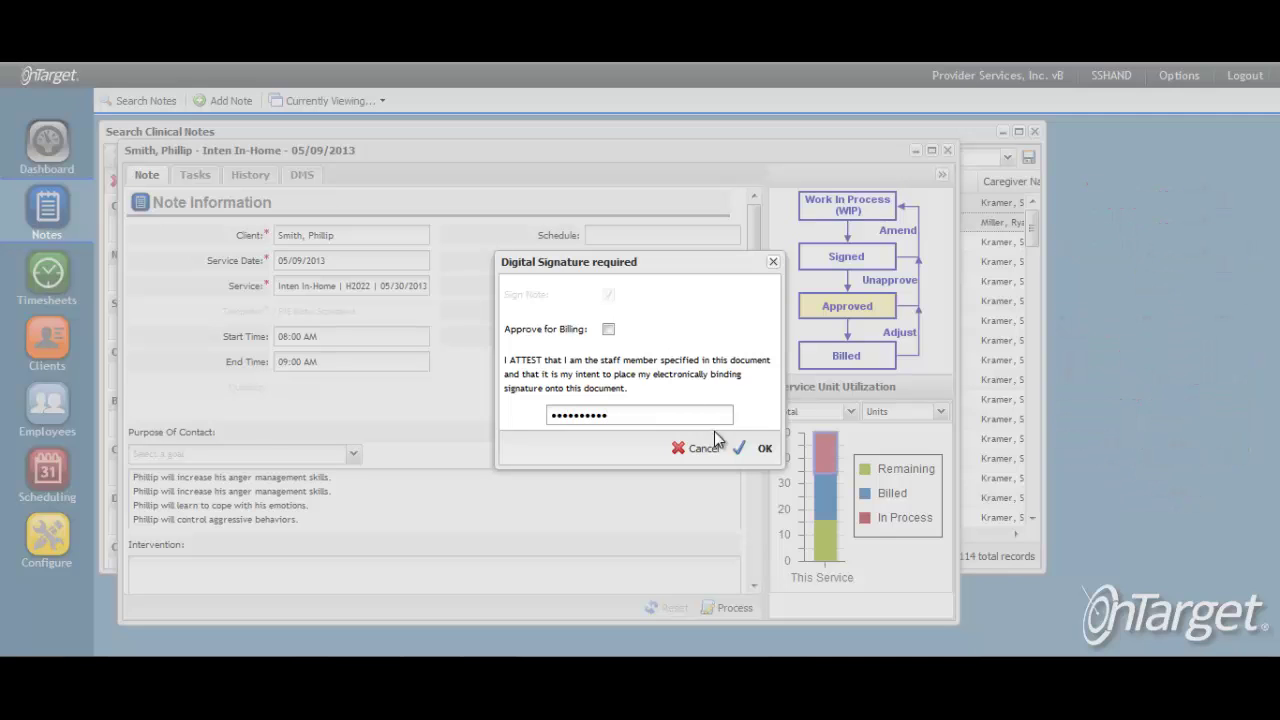
{"action": "left_click", "coordinate": [760, 448]}
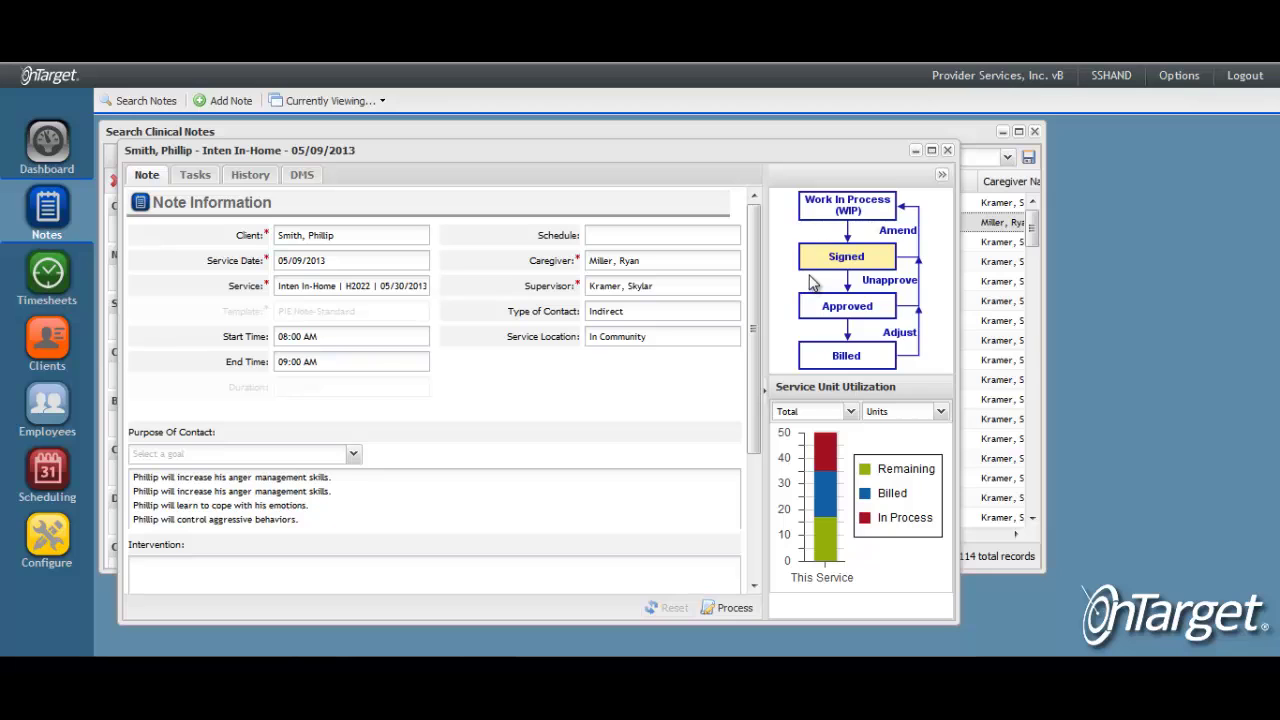
{"action": "left_click", "coordinate": [943, 149]}
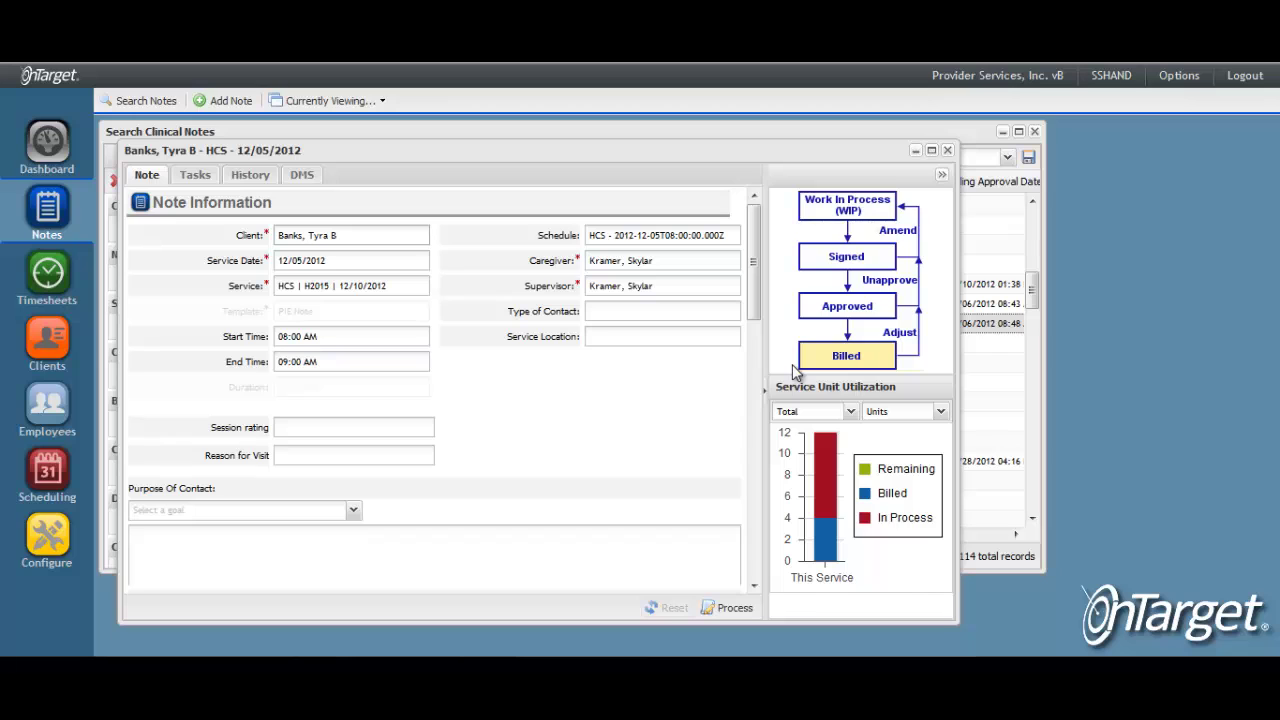
- Close the billed 12/05/2012 HCS note and open the Contact Support form
{"action": "left_click", "coordinate": [947, 150]}
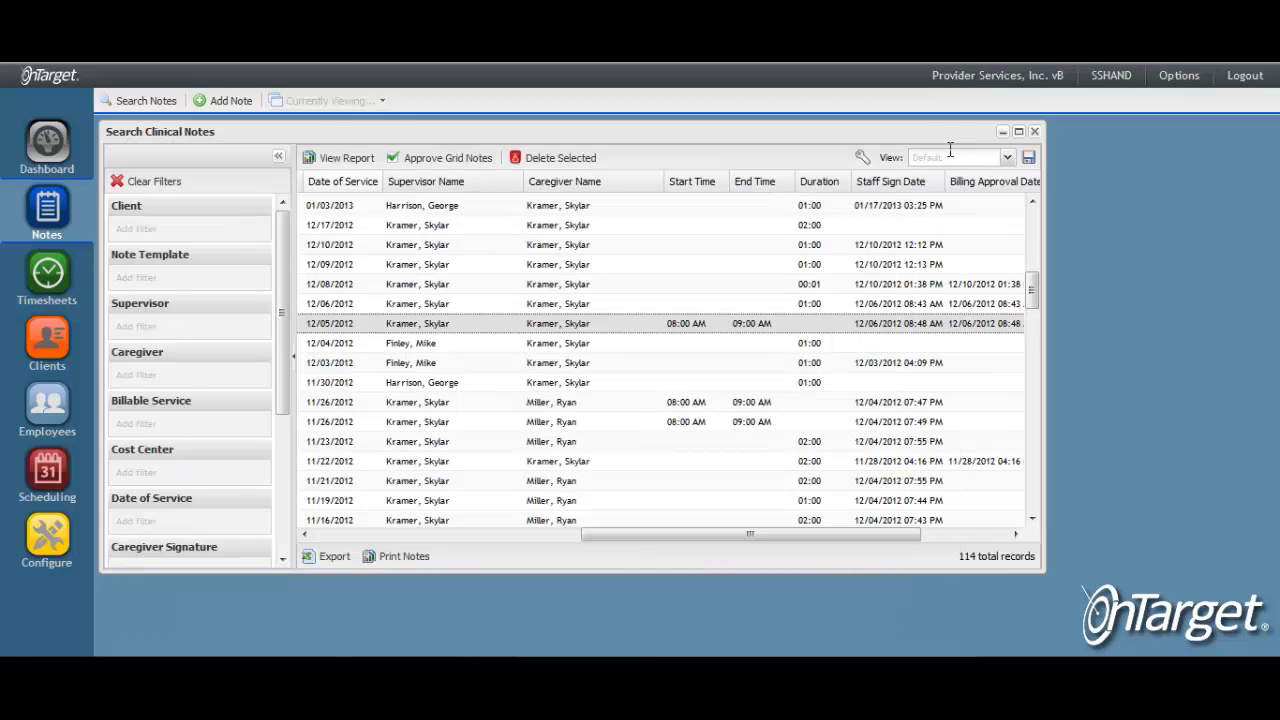
{"action": "left_click", "coordinate": [1178, 76]}
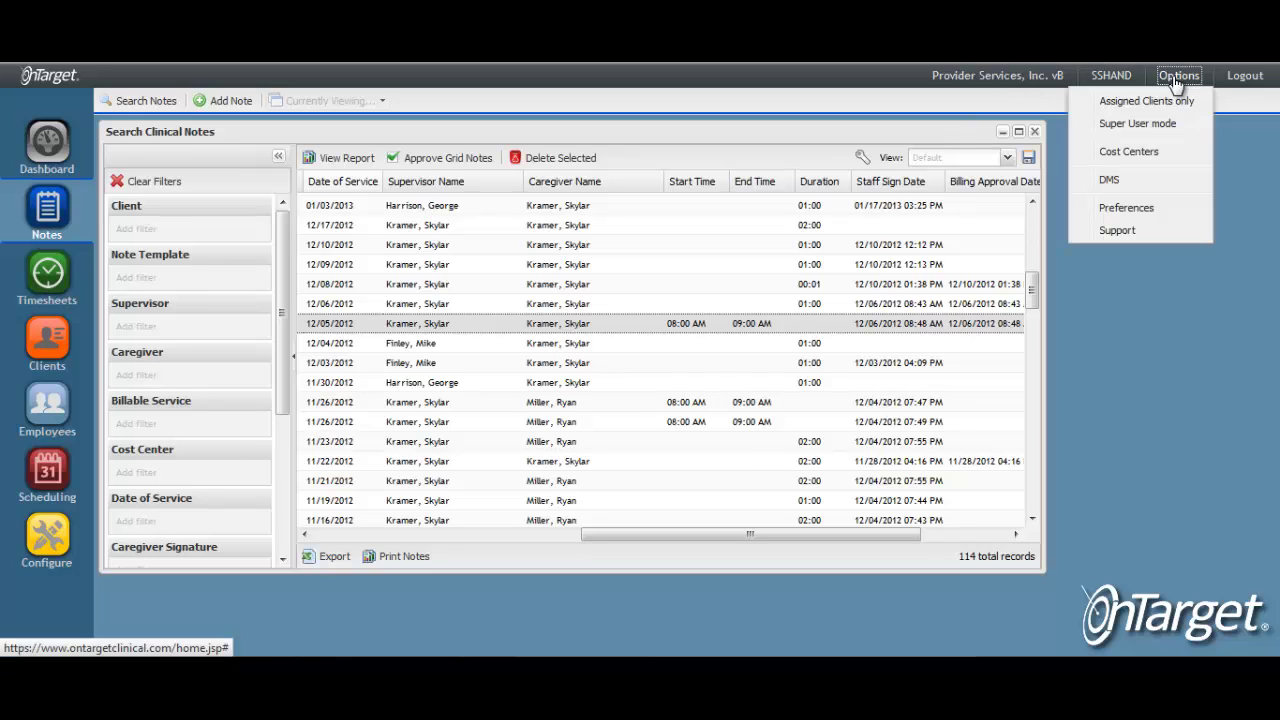
{"action": "mouse_move", "coordinate": [1140, 229]}
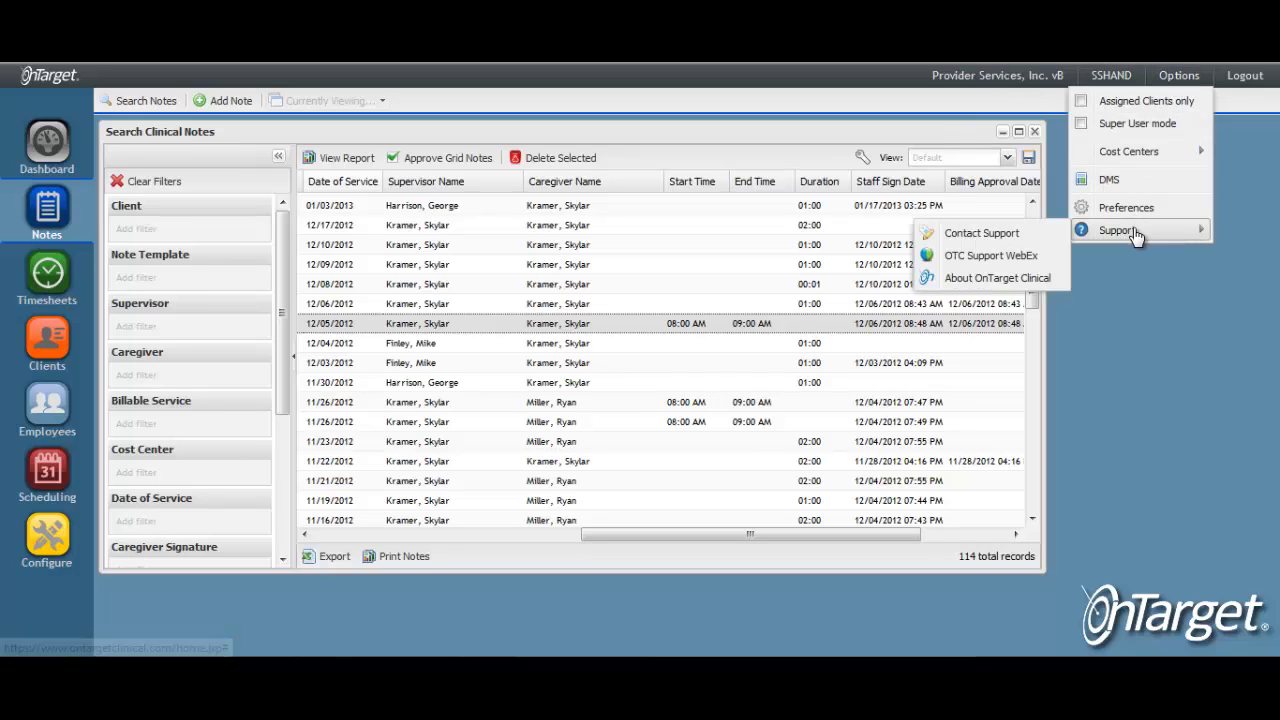
{"action": "left_click", "coordinate": [1008, 238]}
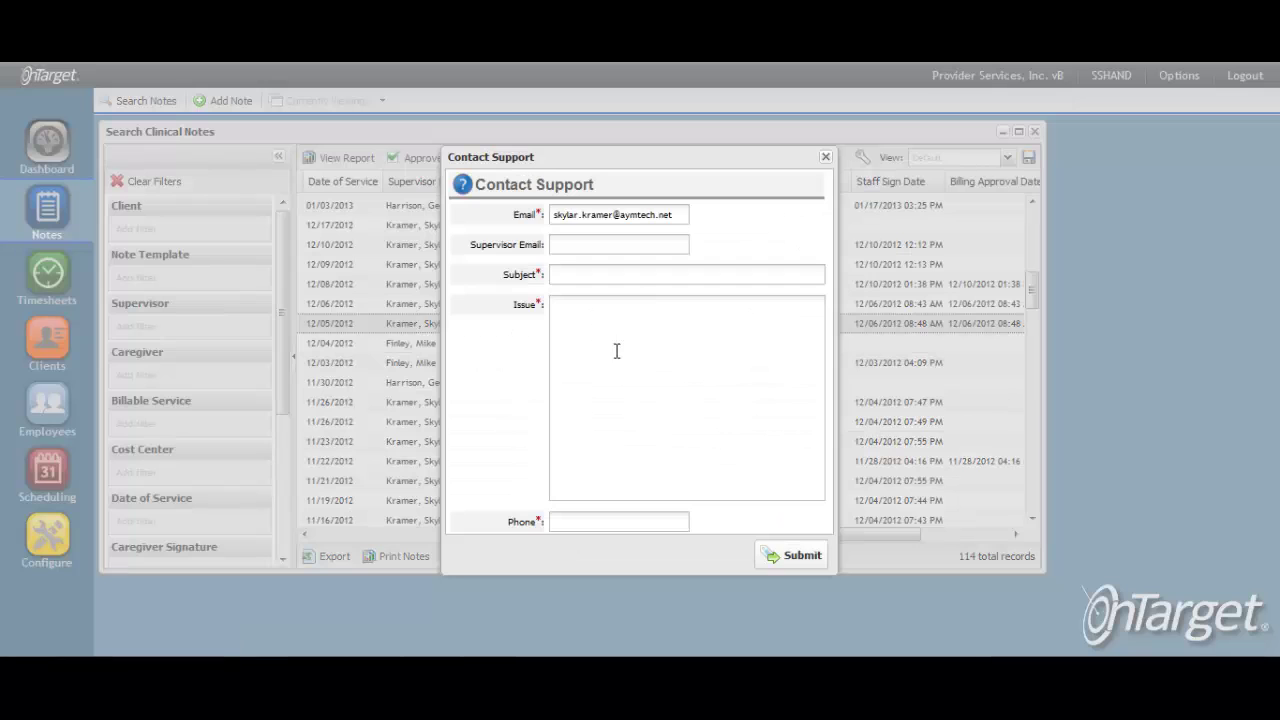